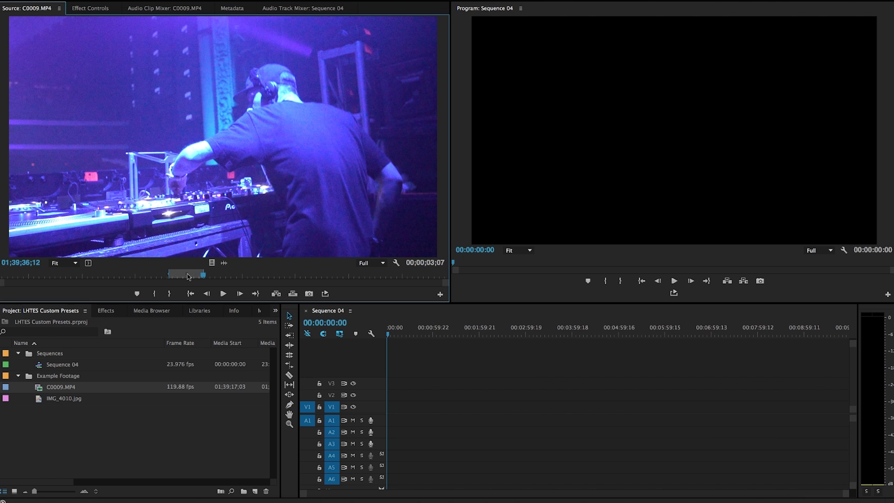
- Preview the marked range of C0009.MP4 and place it at the start of Sequence 04 on V1 and A1
click(172, 276)
key(space)
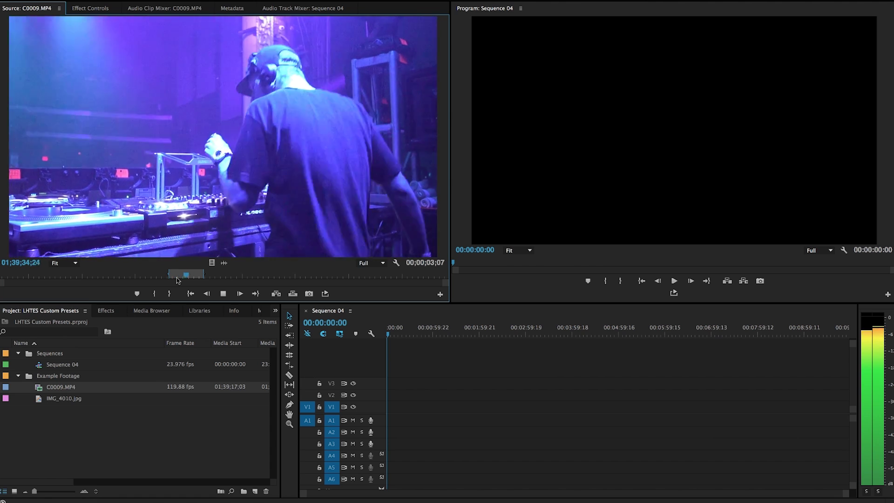
key(space)
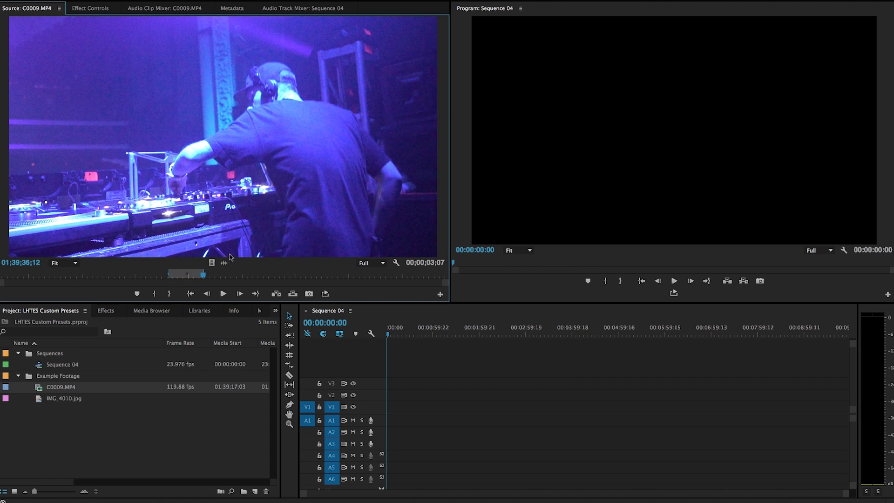
drag(451, 468, 388, 415)
click(509, 263)
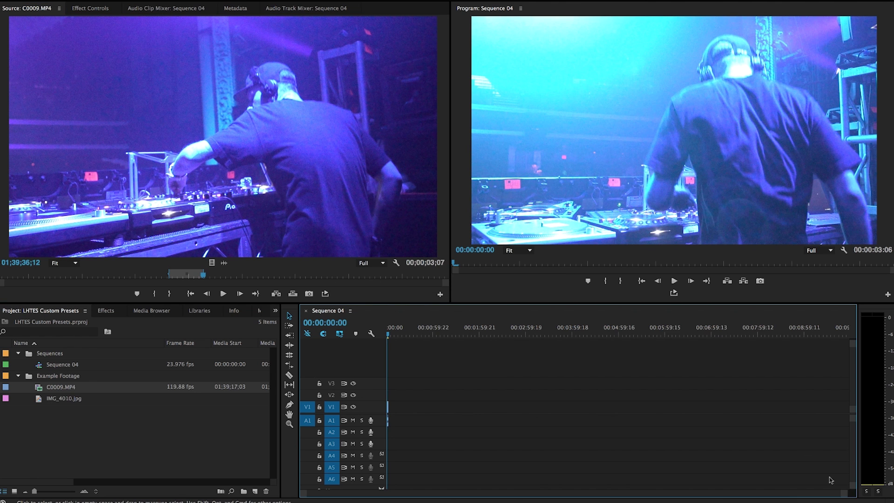
drag(782, 500, 582, 491)
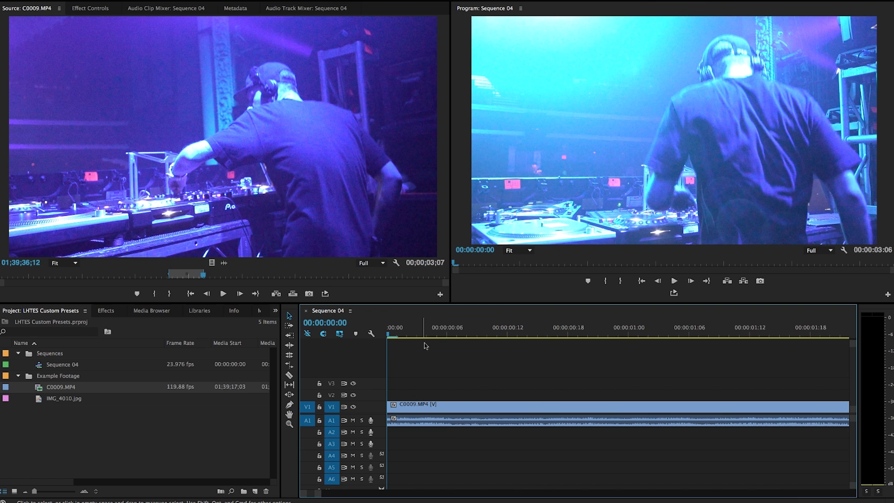
- Open the sequence clip's effect settings and enable Position and Scale keyframing on its first frame
click(408, 408)
double_click(425, 408)
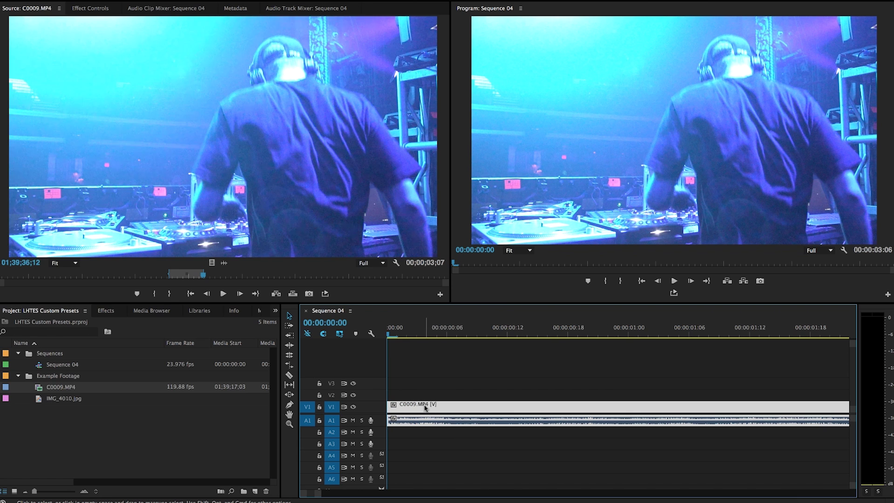
click(160, 9)
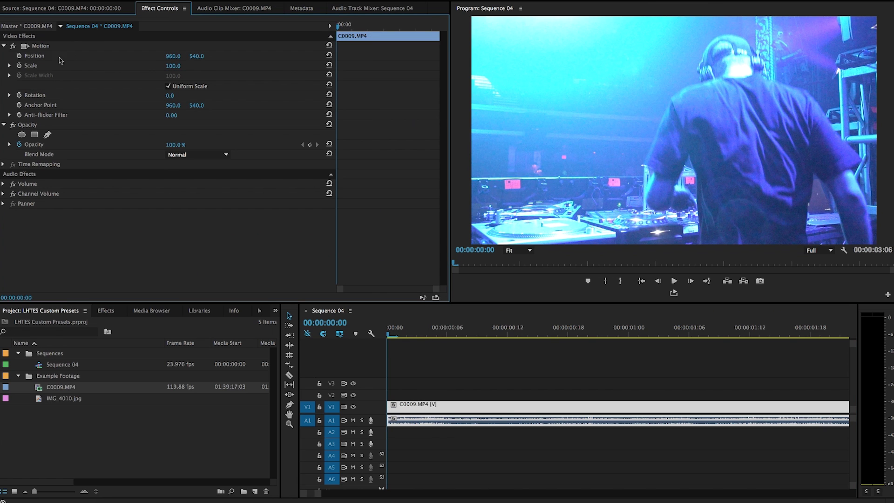
click(18, 56)
click(19, 66)
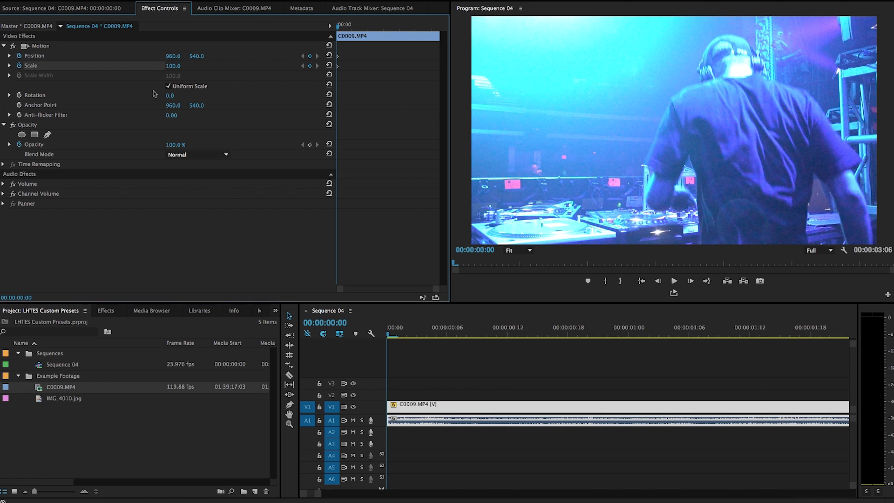
- At 00:00:00:01, keyframe the clip's Scale at 116 and Position at 833, 525
key(Right)
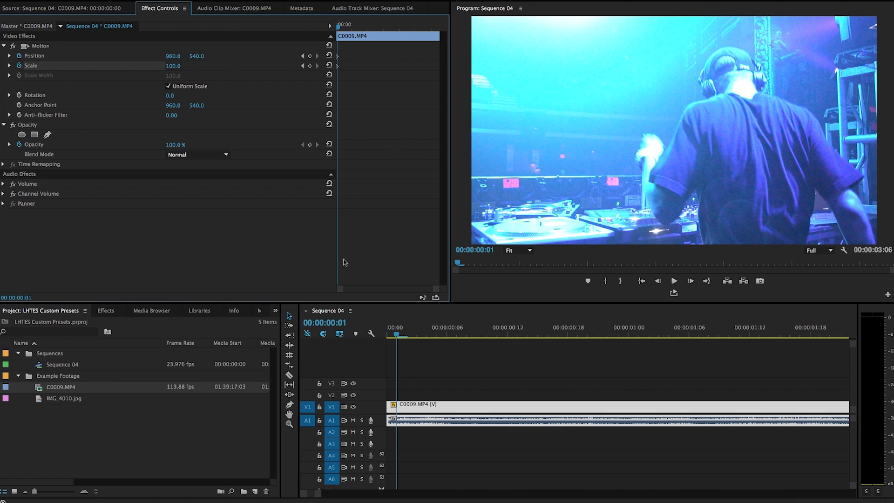
drag(441, 291, 386, 292)
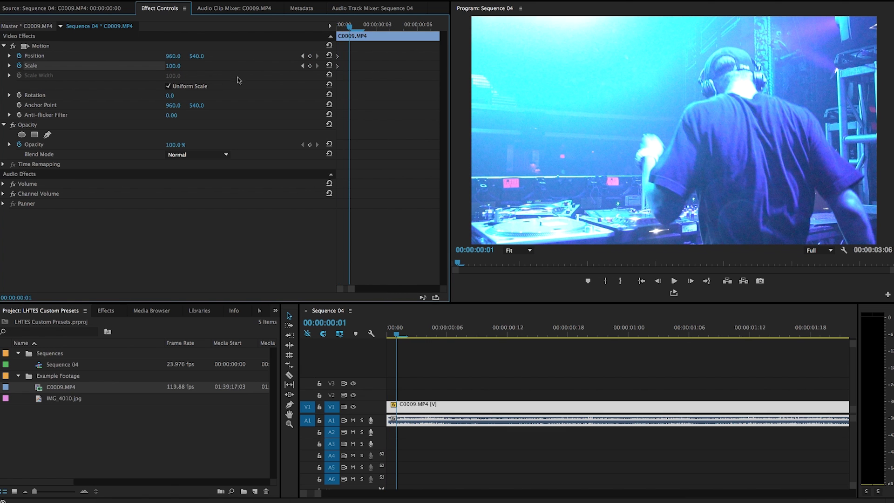
drag(173, 66, 112, 59)
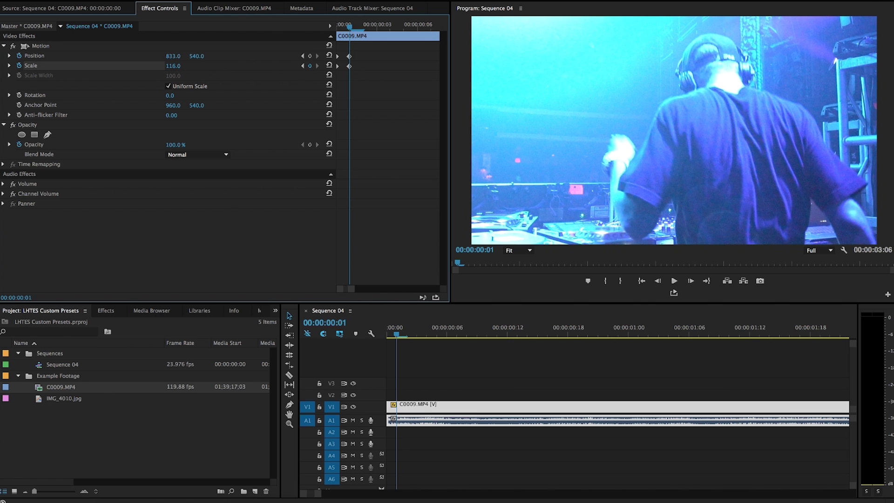
drag(197, 59, 178, 66)
- Keyframe Position and Scale on frames 2 to 4: 878, 592 at 111; 875, 539 at 116; 918, 547 at 105
key(Right)
key(Right)
key(Right)
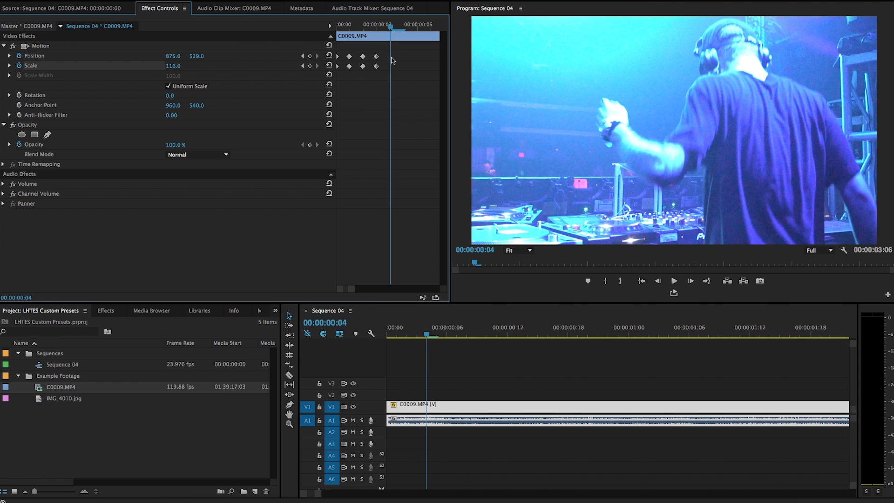
drag(175, 66, 201, 56)
- Copy the starting Position and Scale keyframes to 00:00:00:05 and play the animation from the beginning
key(Right)
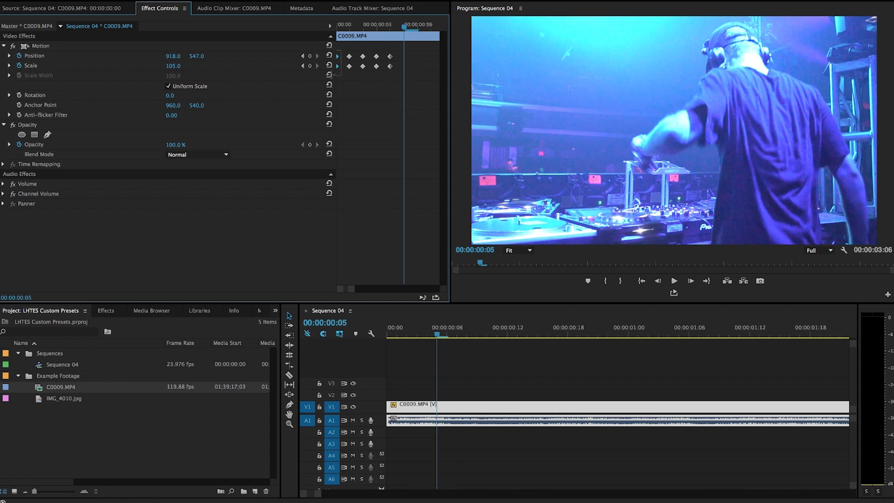
key(super+v)
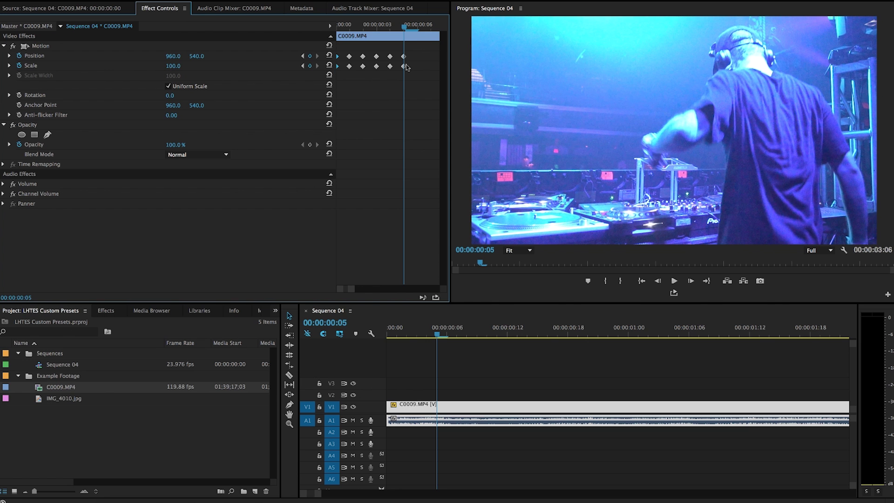
key(Home)
key(space)
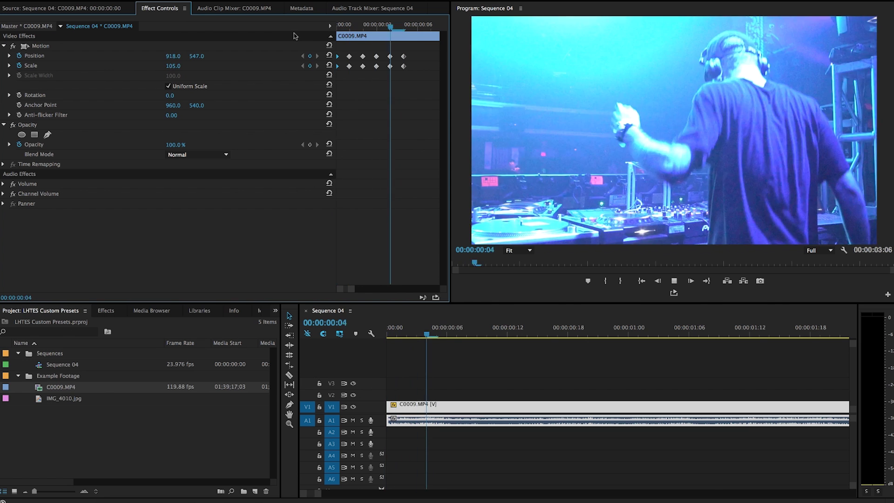
- Change the keyframes at 00:00:00:03 to Scale 144 and Position 598, 608, and preview the camera shake
click(373, 24)
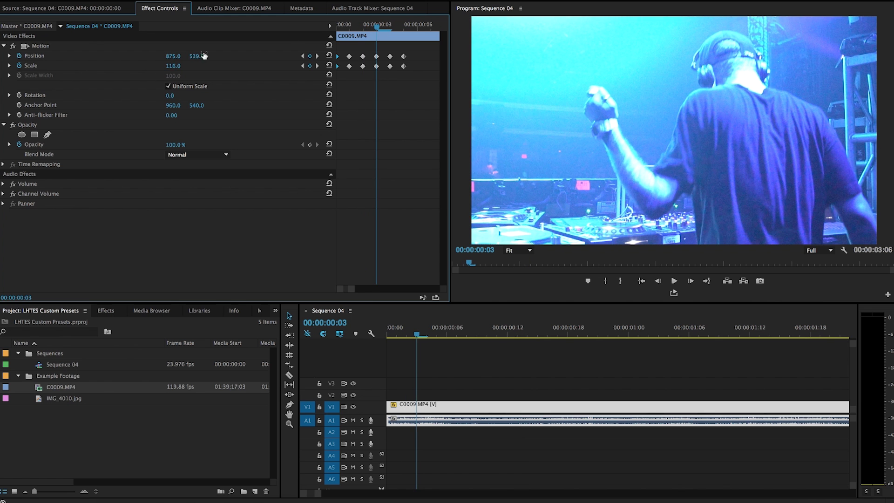
drag(178, 69, 45, 56)
drag(196, 56, 209, 56)
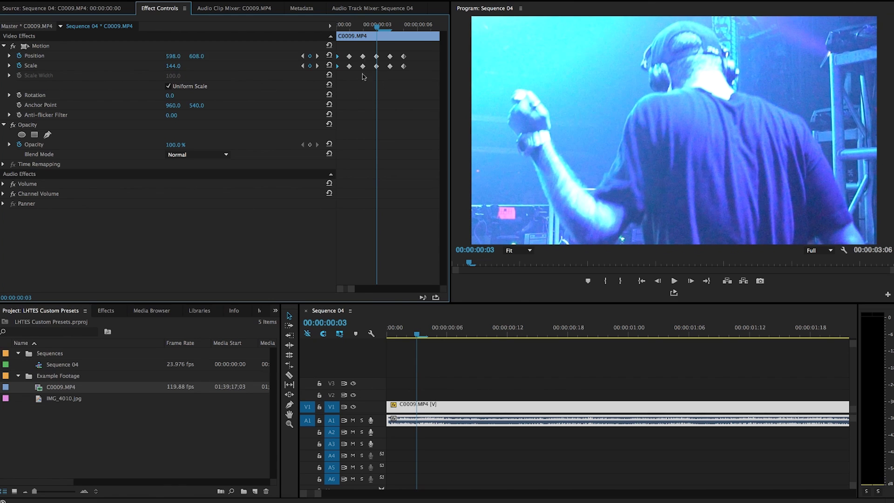
drag(351, 23, 269, 27)
key(space)
key(space)
drag(352, 24, 325, 25)
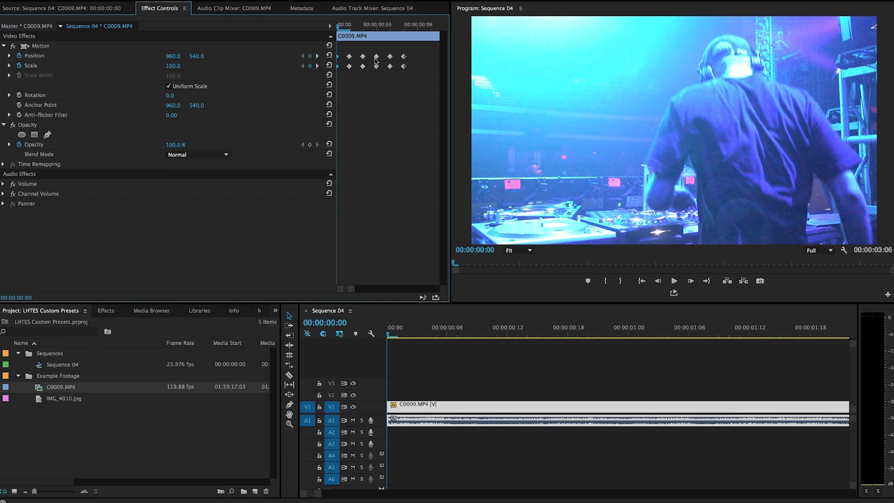
- Find the Fast Blur video effect and apply it to the C0009.MP4 clip on V1
click(106, 310)
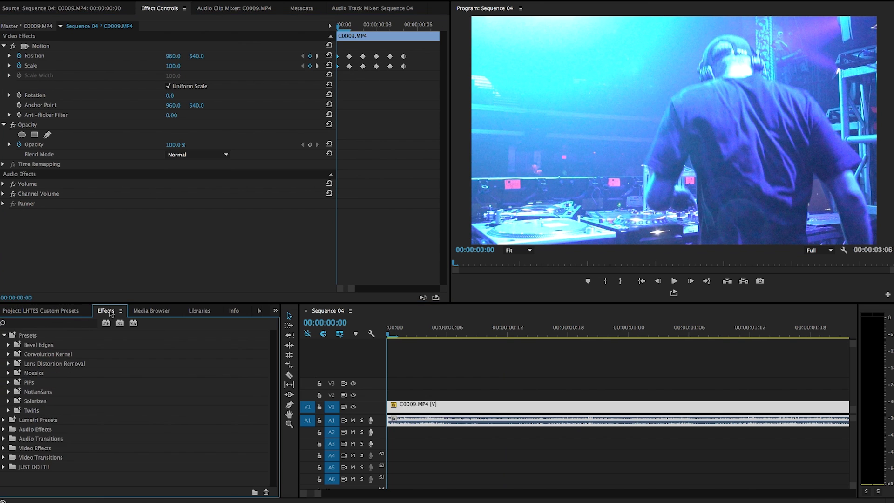
click(50, 324)
text(fast)
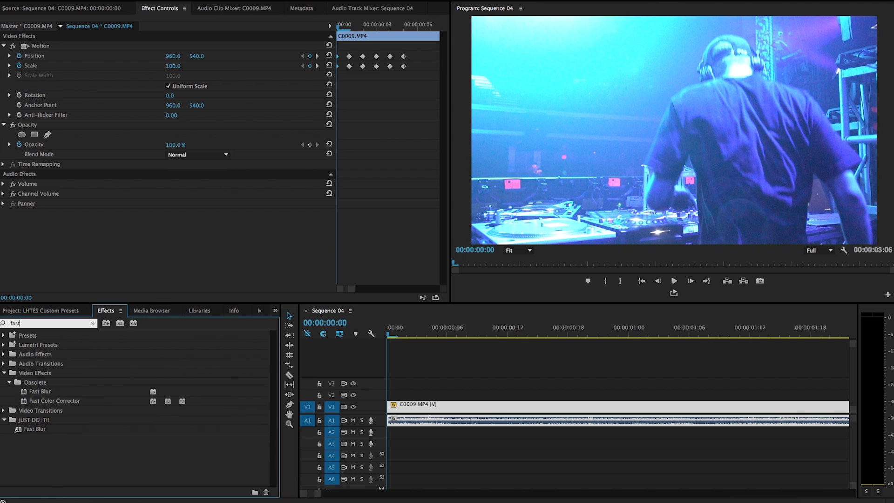
drag(40, 391, 412, 405)
- Keyframe the Fast Blur Blurriness at 0 on the first frame and at 00:00:00:05
click(19, 194)
click(403, 25)
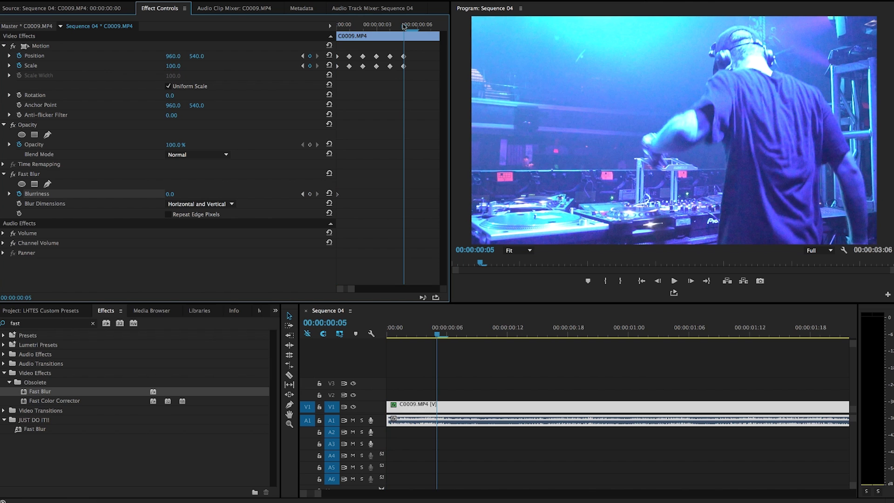
click(309, 193)
- Keyframe Blurriness at 47 at 00:00:00:02, enable Repeat Edge Pixels, and preview the blurred shake
key(Left)
key(Left)
key(Left)
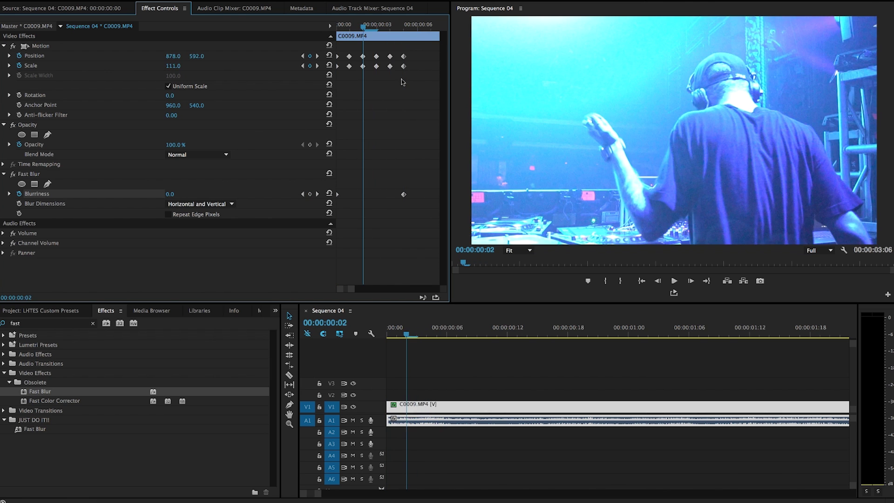
drag(170, 195, 188, 195)
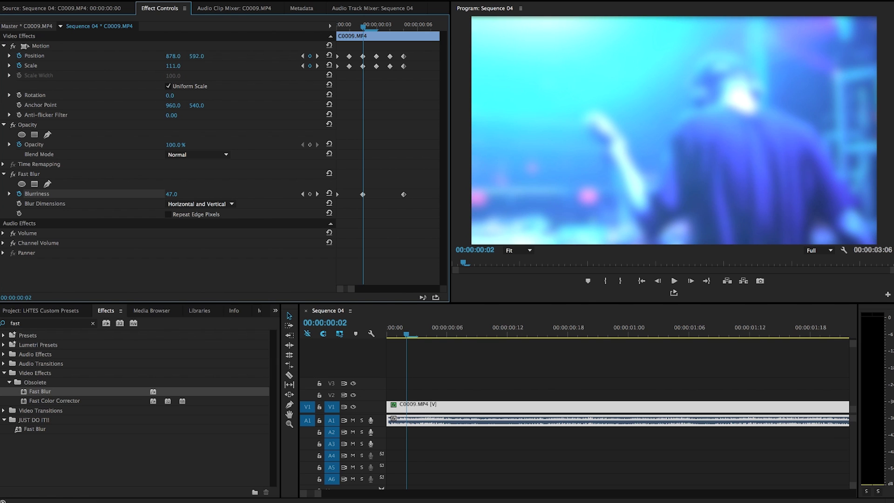
click(169, 214)
drag(398, 330, 347, 336)
key(space)
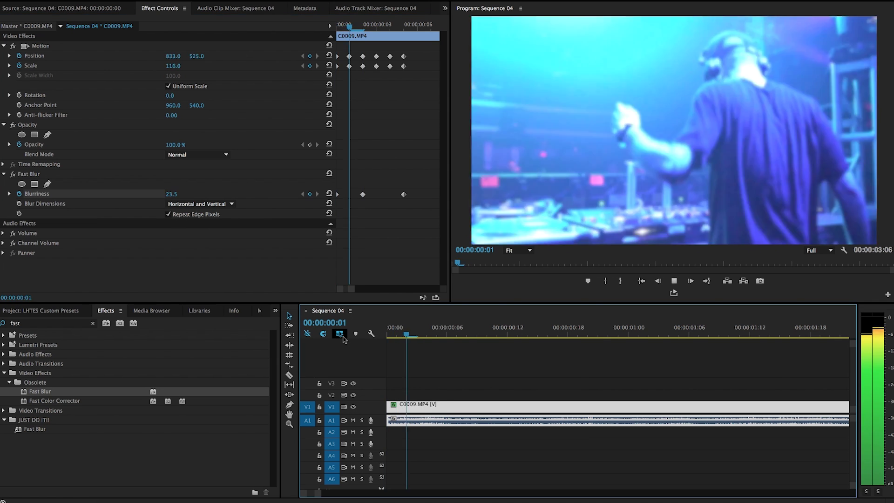
key(space)
drag(406, 333, 333, 343)
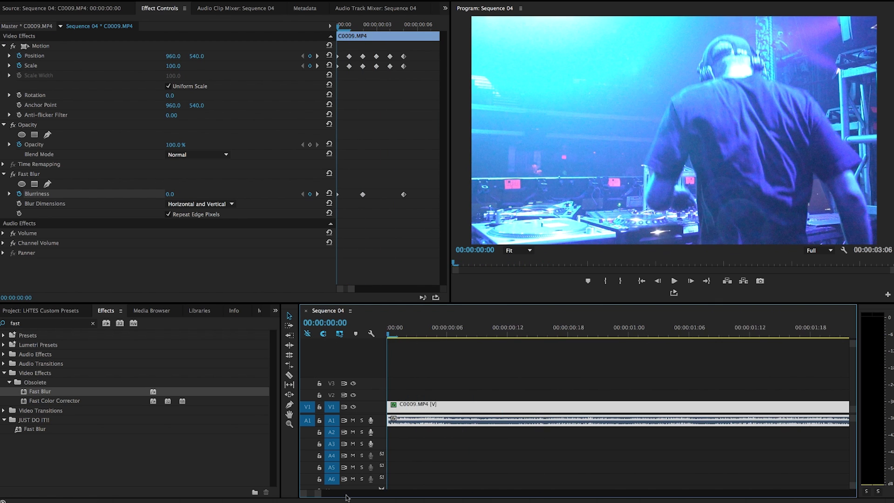
- Save the clip's Motion and Fast Blur settings together as one effect preset anchored to the in point
drag(319, 494, 327, 494)
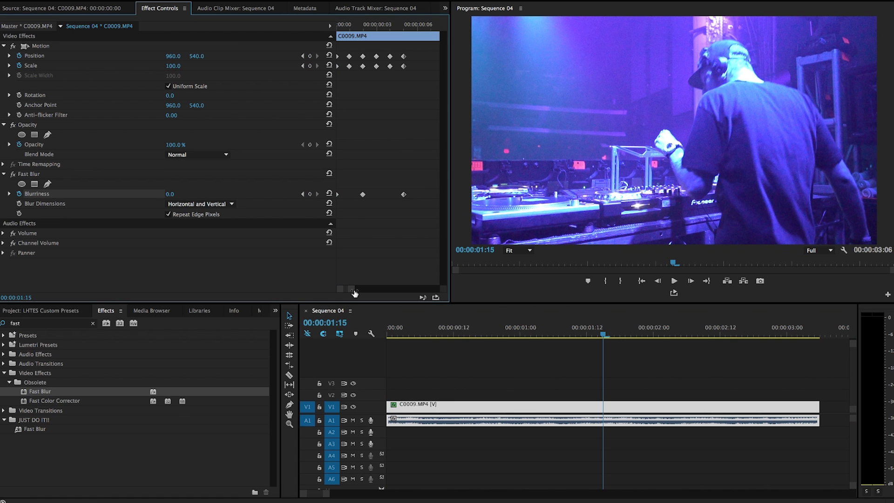
drag(353, 288, 410, 292)
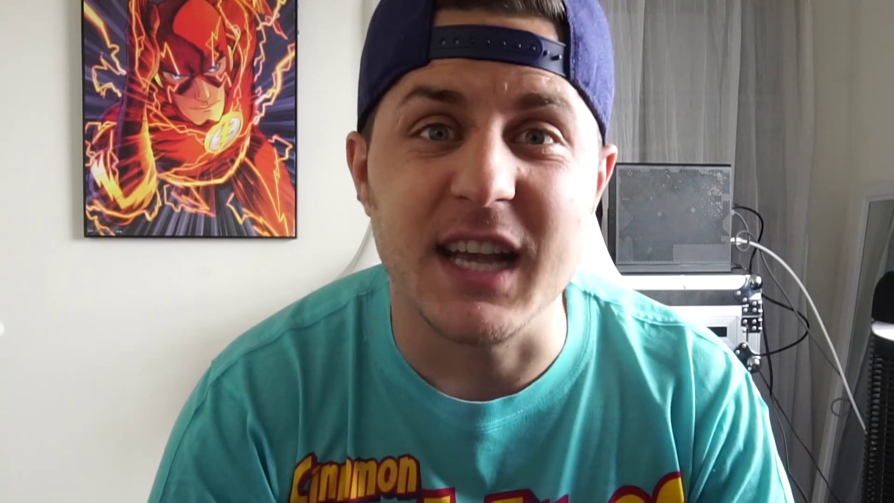
click(47, 48)
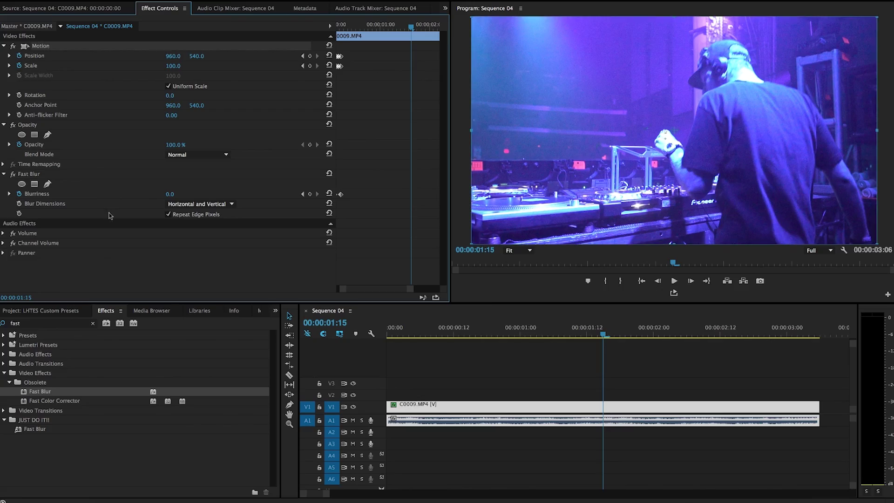
click(30, 177)
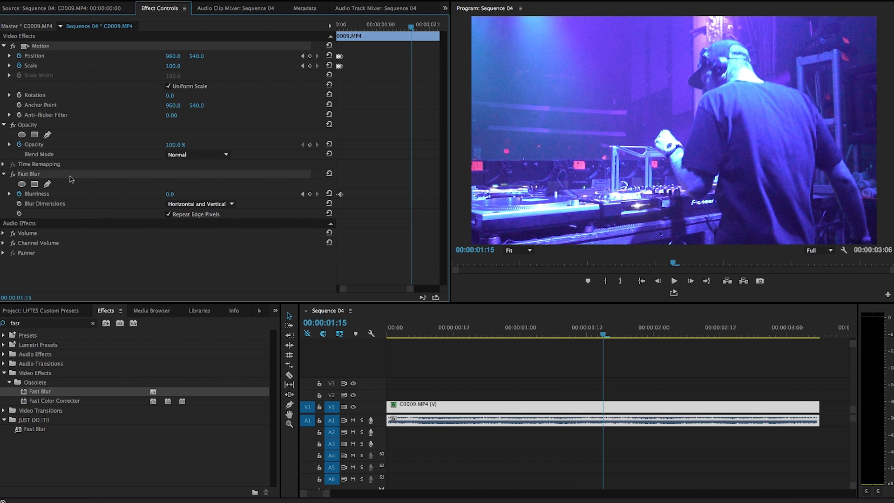
right_click(66, 47)
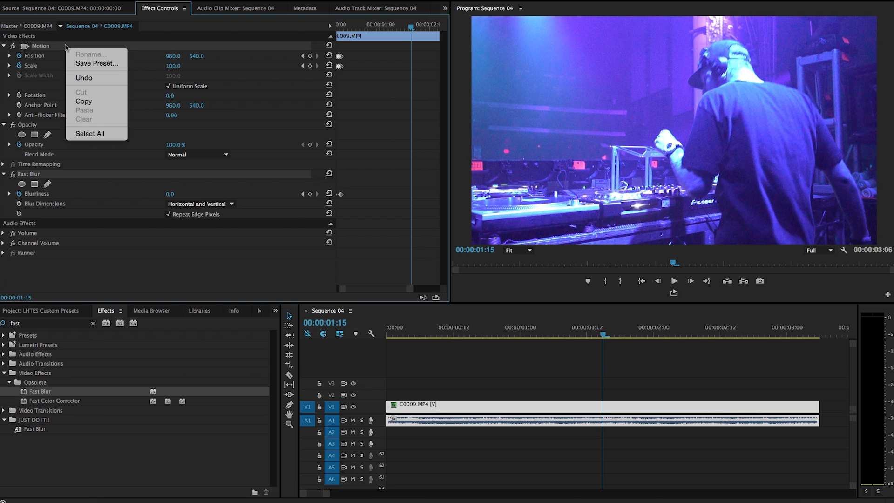
click(100, 65)
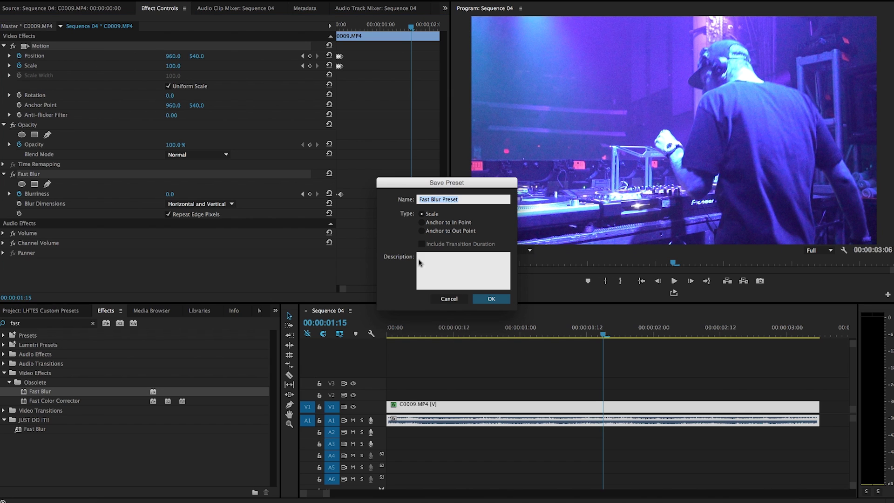
text(6 Frame Shake)
click(433, 224)
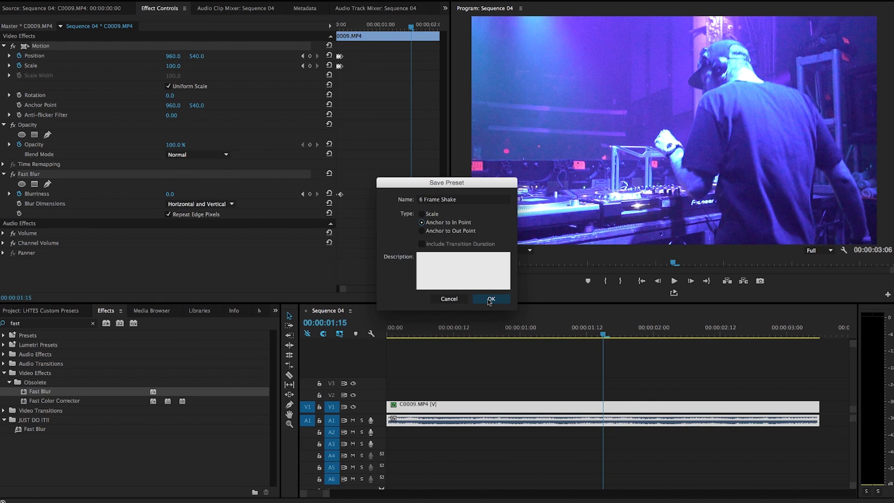
click(490, 299)
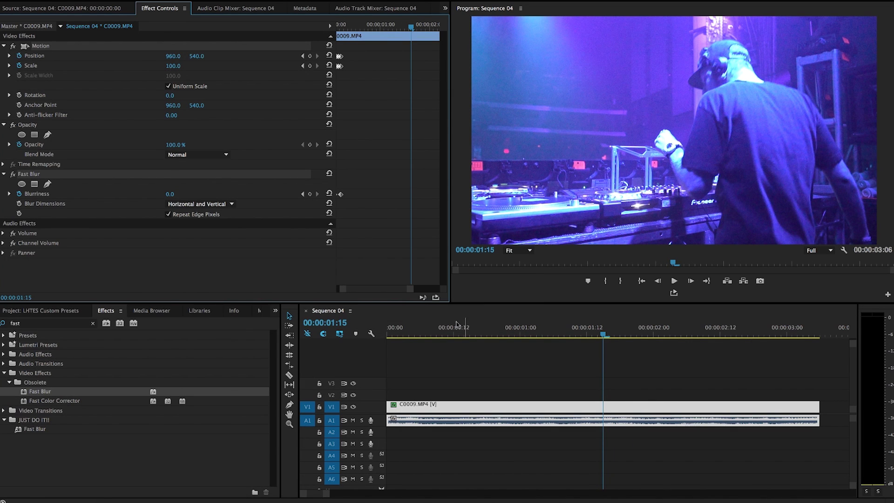
- Cut the C0009.MP4 clip on V1 into four segments at 00:00:00:20, about 00:00:01:16 and 00:00:02:10
click(388, 329)
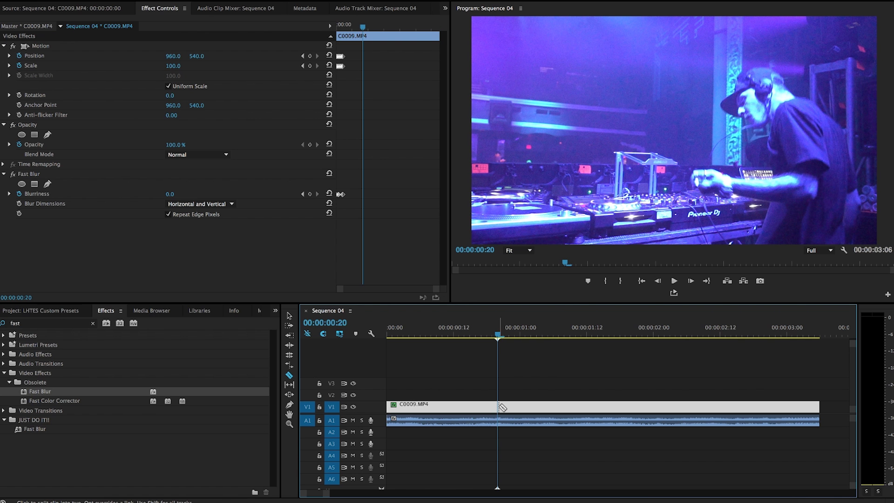
click(498, 407)
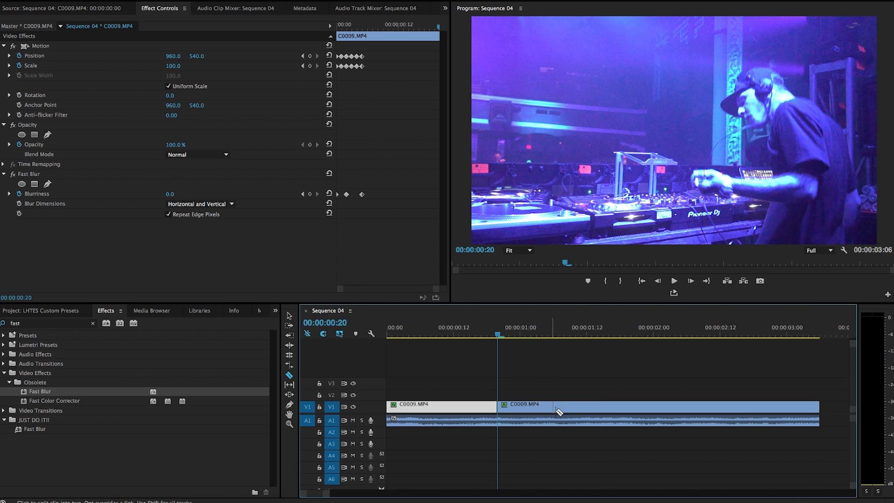
key(space)
click(613, 410)
key(space)
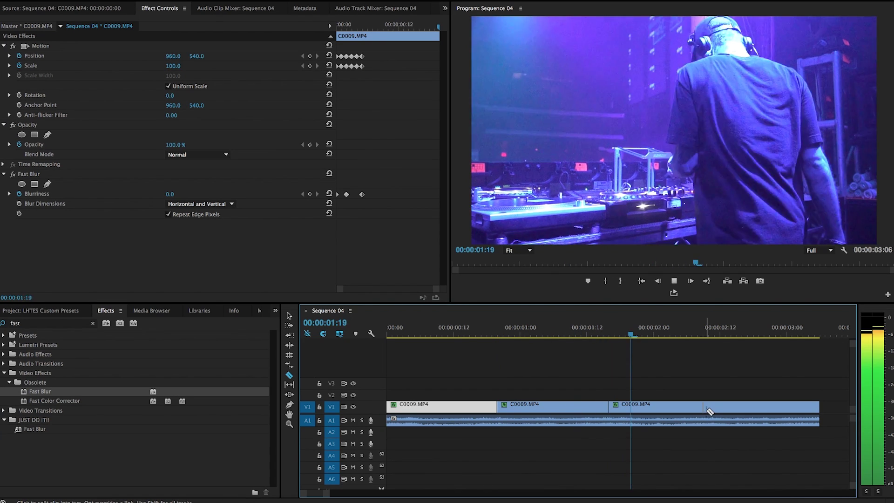
click(711, 408)
key(v)
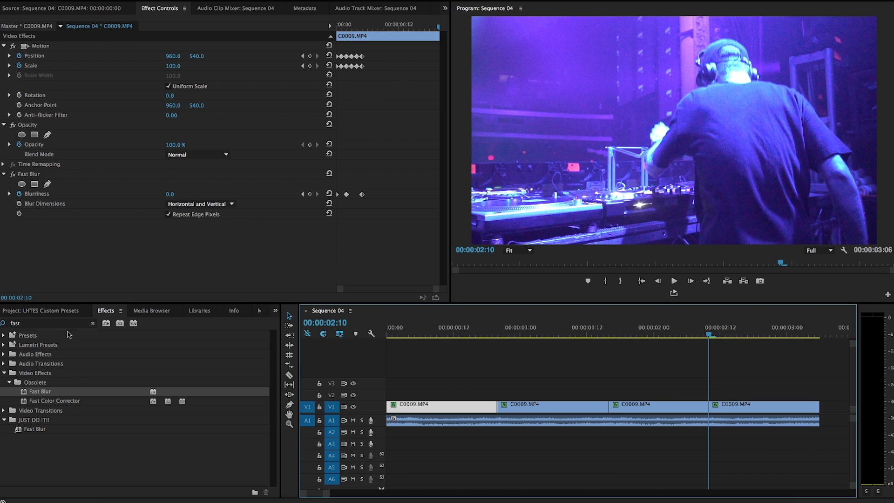
- Apply the saved 6 Frame Shake preset to the second, third and fourth C0009.MP4 segments on V1, and preview the sequence from its start
click(94, 323)
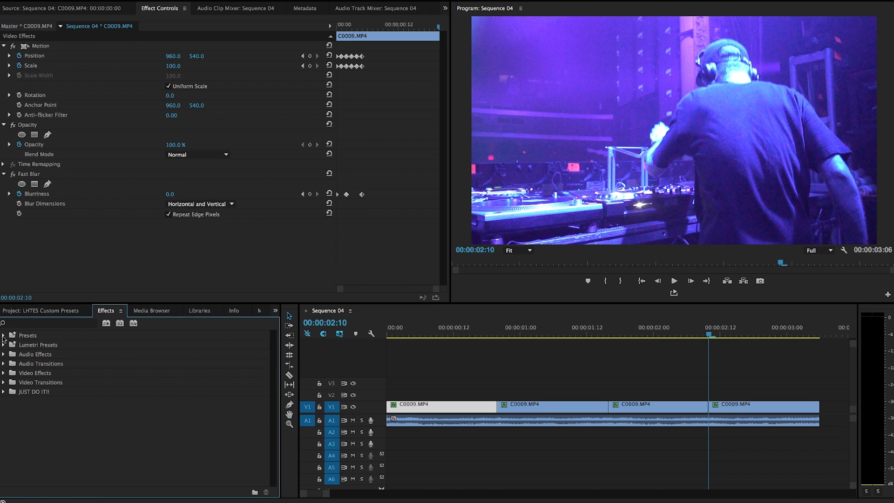
click(3, 335)
click(39, 345)
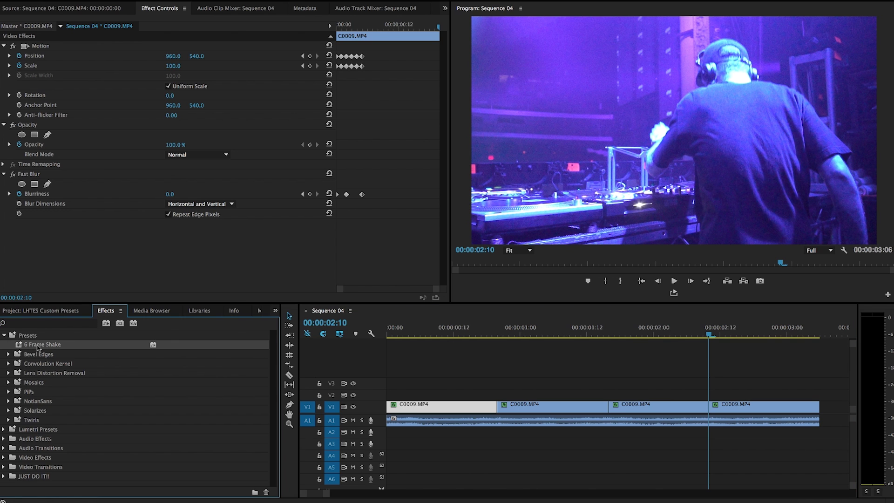
drag(98, 348, 521, 407)
drag(40, 345, 641, 407)
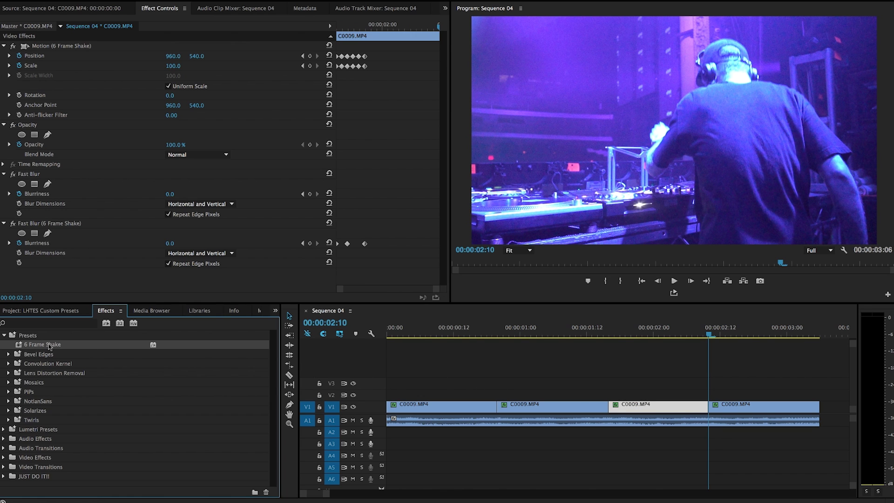
drag(415, 360, 751, 407)
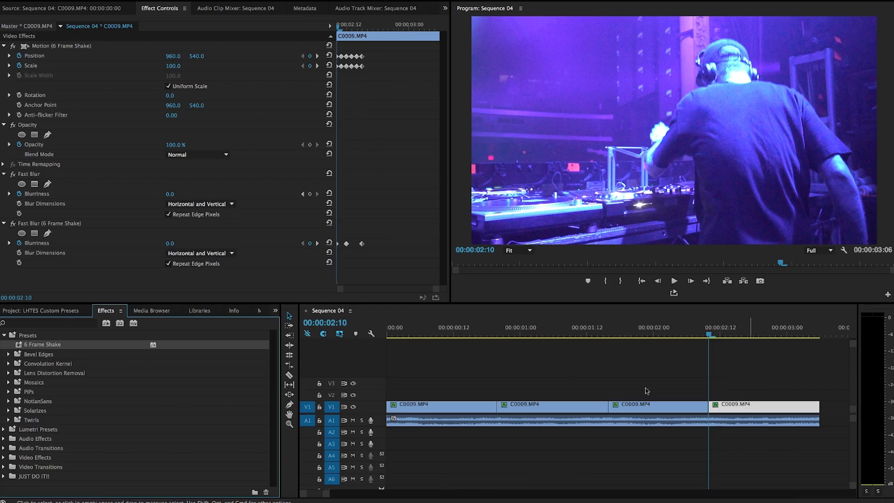
click(388, 332)
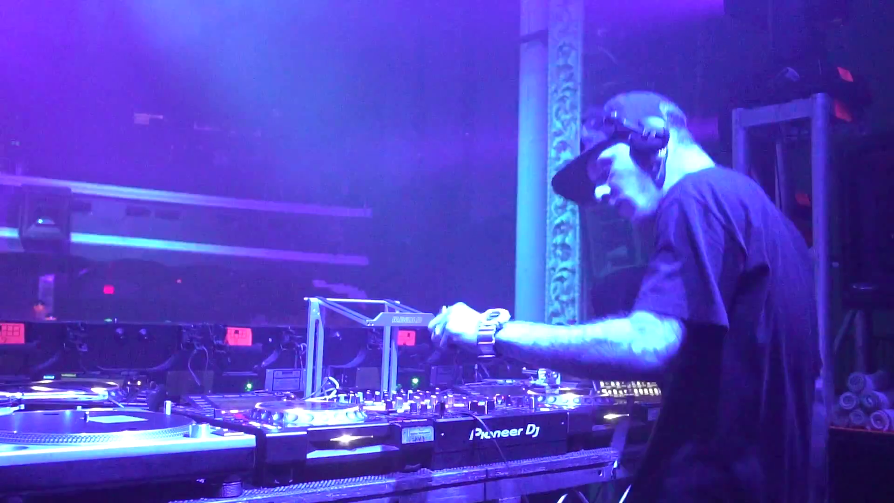